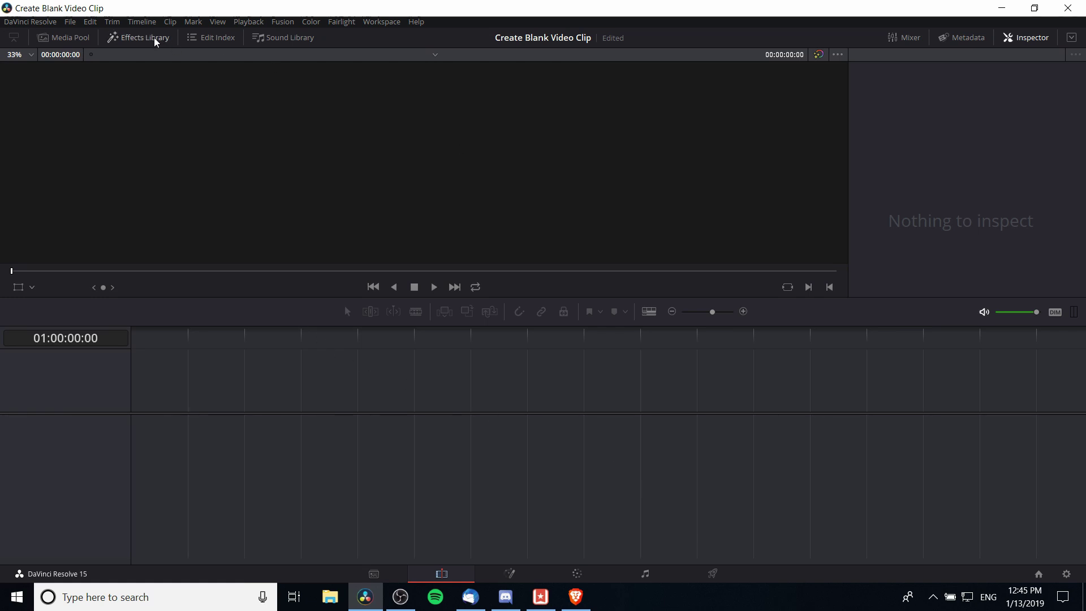
Drag the Fusion Composition generator from the Effects Library onto the timeline and select it
{"action": "left_click", "coordinate": [156, 41]}
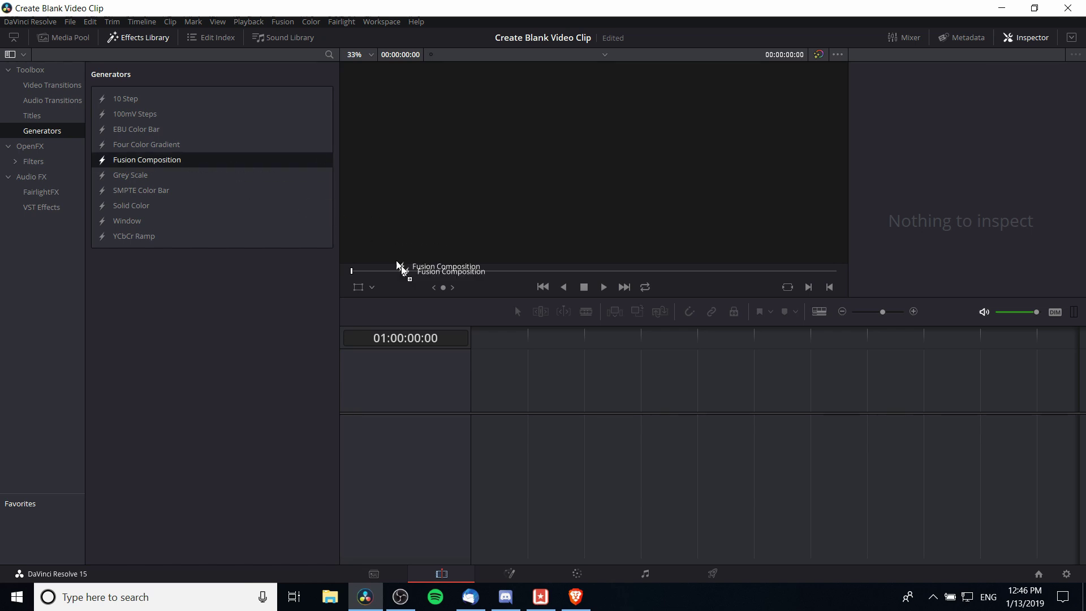
{"action": "mouse_move", "coordinate": [120, 162]}
{"action": "left_mouse_down"}
{"action": "mouse_move", "coordinate": [485, 395]}
{"action": "mouse_move", "coordinate": [479, 413]}
{"action": "left_mouse_up"}
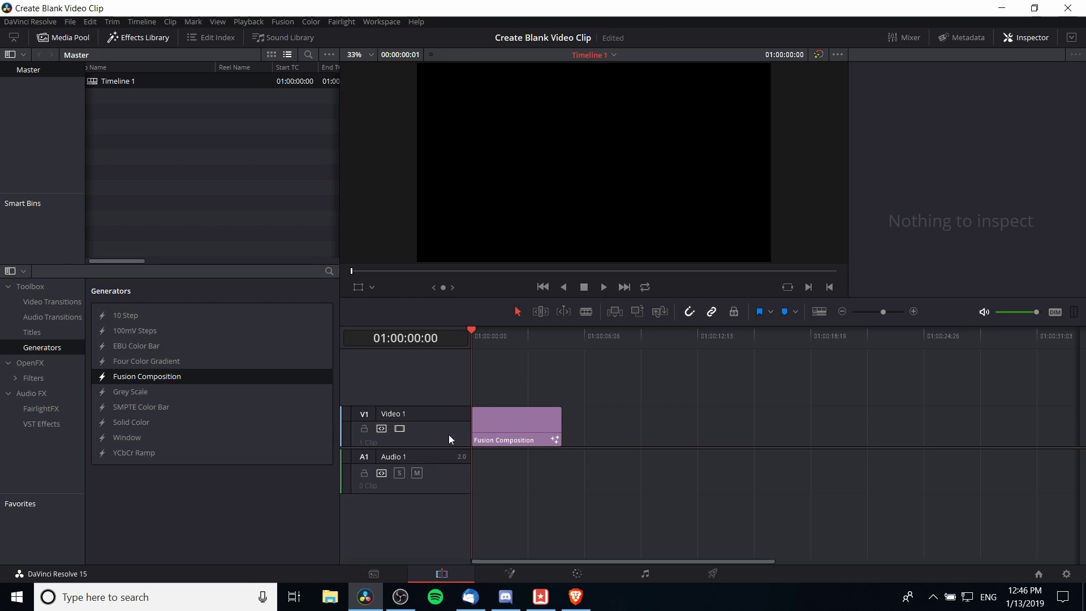
{"action": "left_click", "coordinate": [509, 428]}
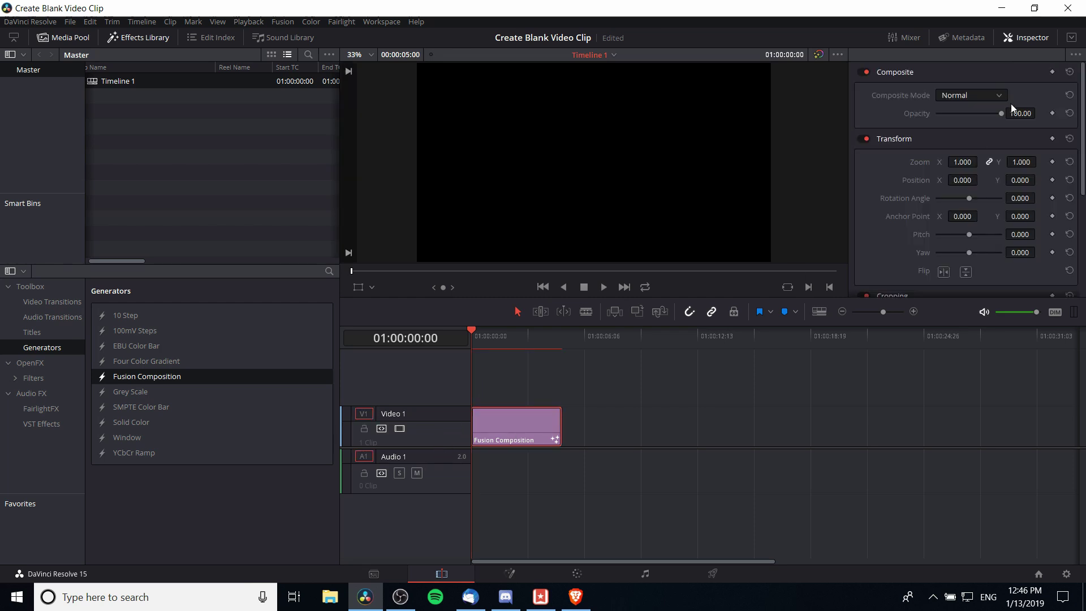
{"action": "scroll", "coordinate": [949, 277], "scroll_direction": "down", "scroll_amount": 2}
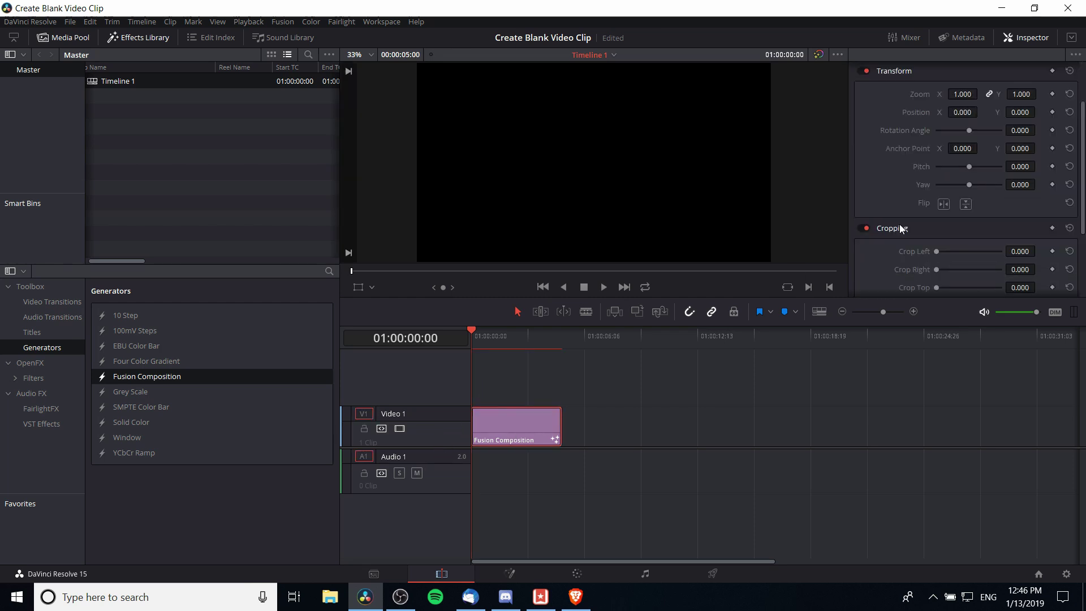
In the Fusion page, move MediaOut1 right and add Text3D, Shape3D and Merge3D nodes
{"action": "left_click", "coordinate": [508, 573]}
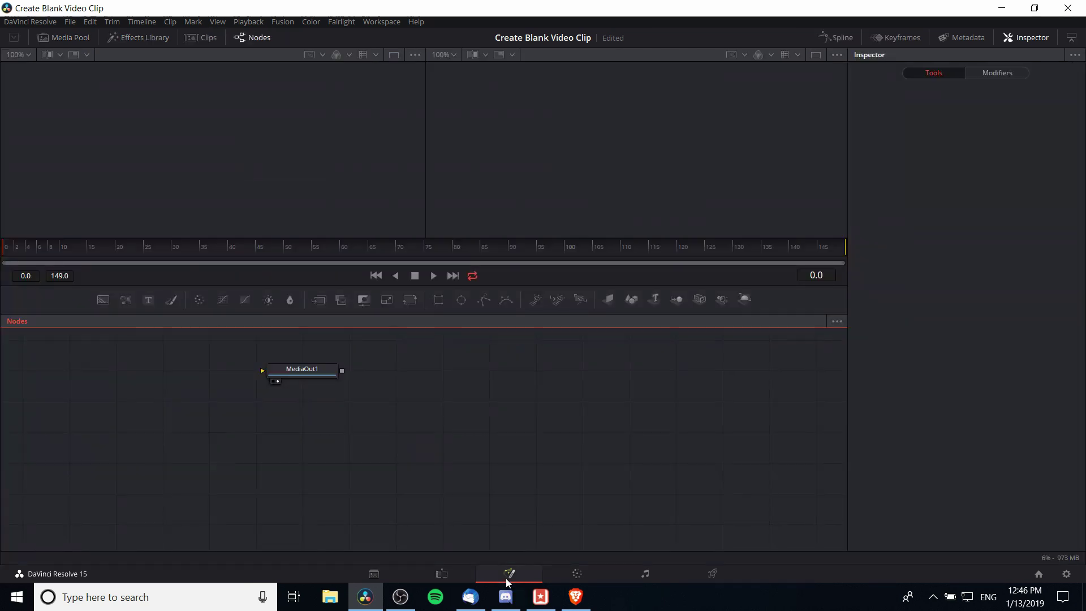
{"action": "left_click_drag", "start_coordinate": [305, 370], "coordinate": [588, 412]}
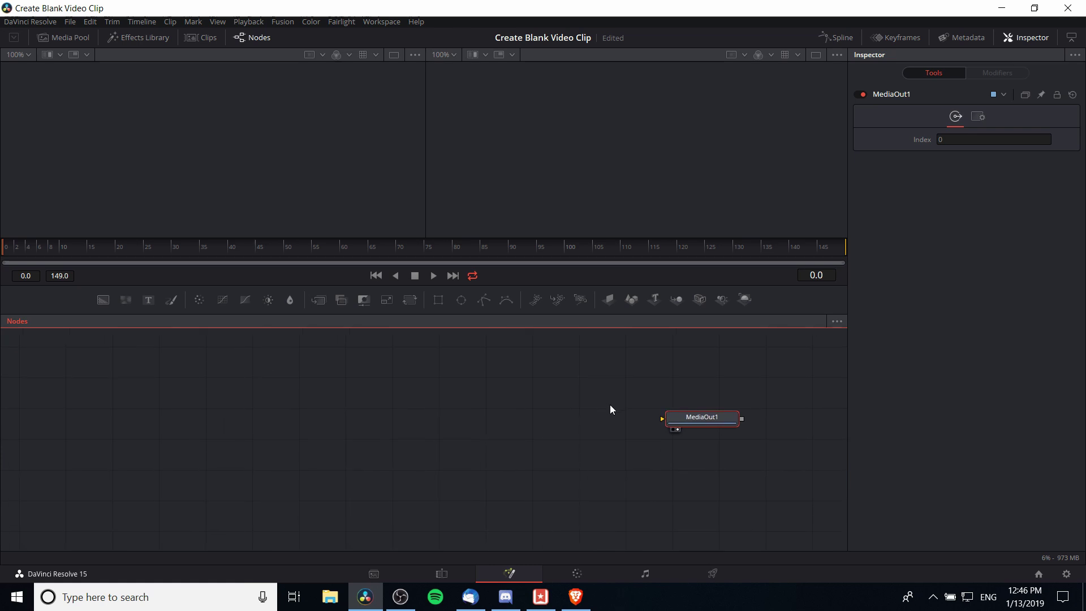
{"action": "left_click", "coordinate": [654, 300]}
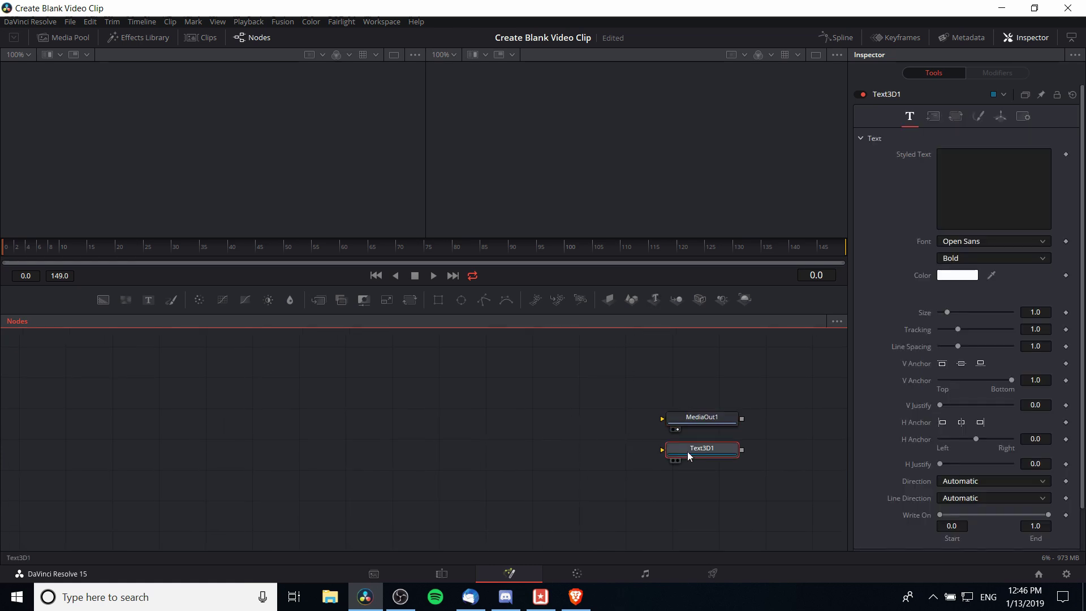
{"action": "left_click_drag", "start_coordinate": [687, 445], "coordinate": [410, 411]}
{"action": "left_click", "coordinate": [631, 299]}
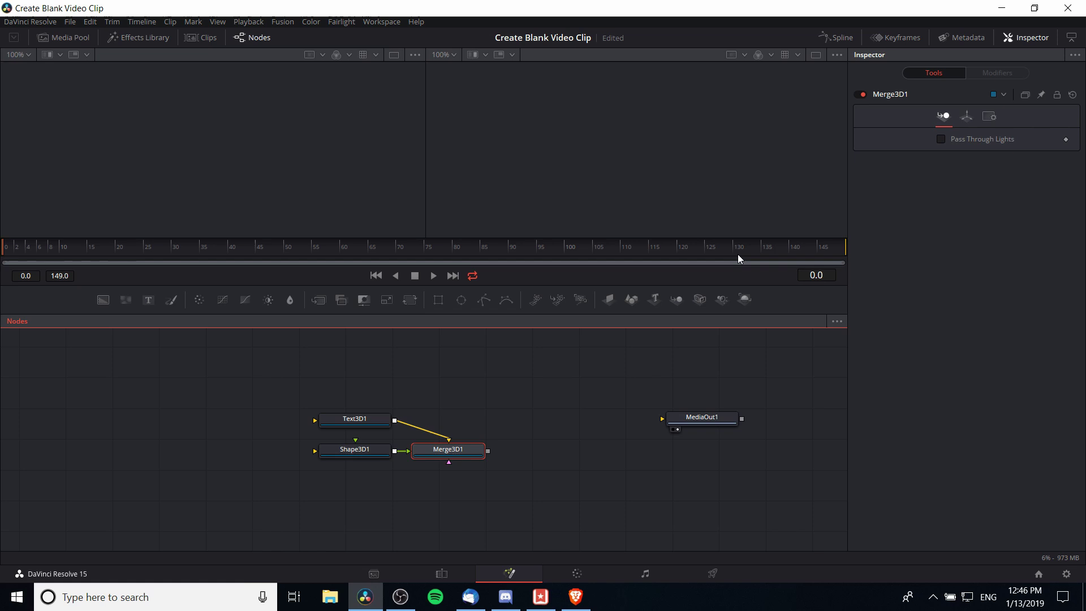
{"action": "left_click", "coordinate": [722, 299]}
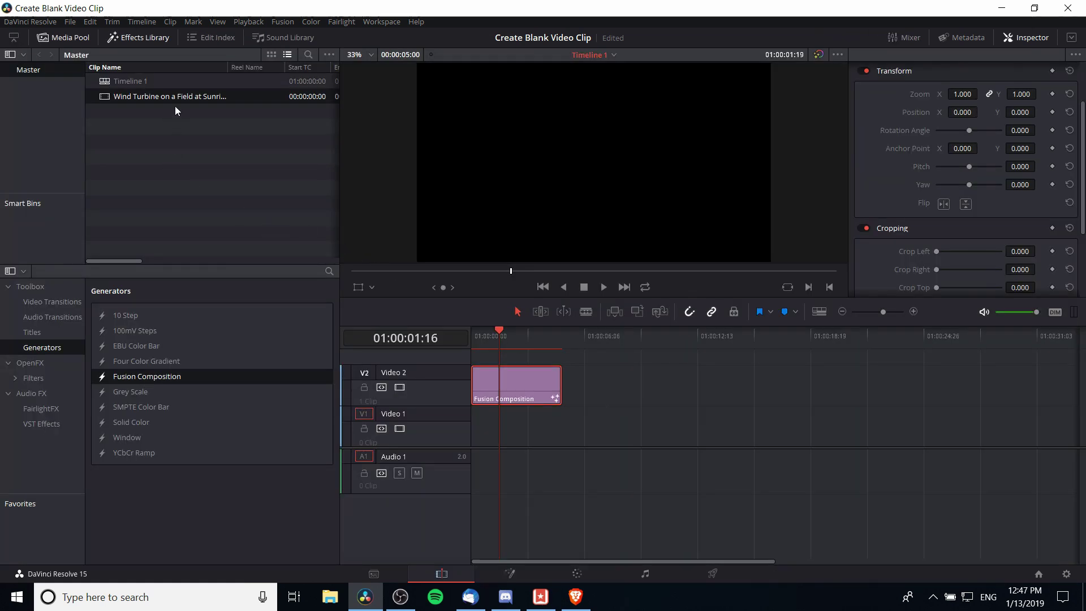
Drop the Wind Turbine clip onto Video 1 and select the Fusion Composition on Video 2
{"action": "left_click_drag", "start_coordinate": [180, 96], "coordinate": [477, 430]}
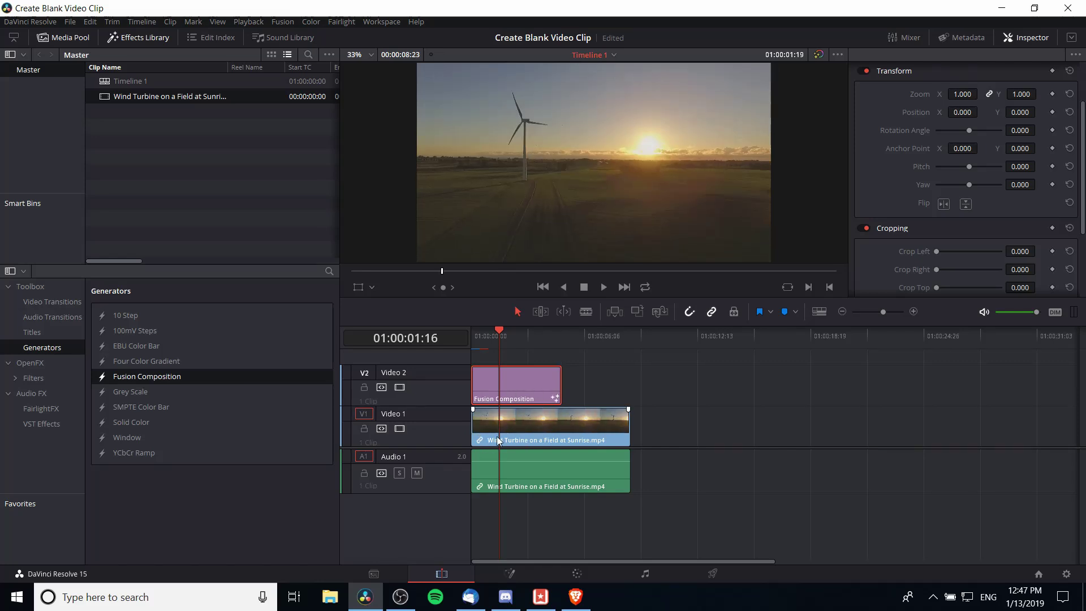
{"action": "left_click", "coordinate": [519, 379]}
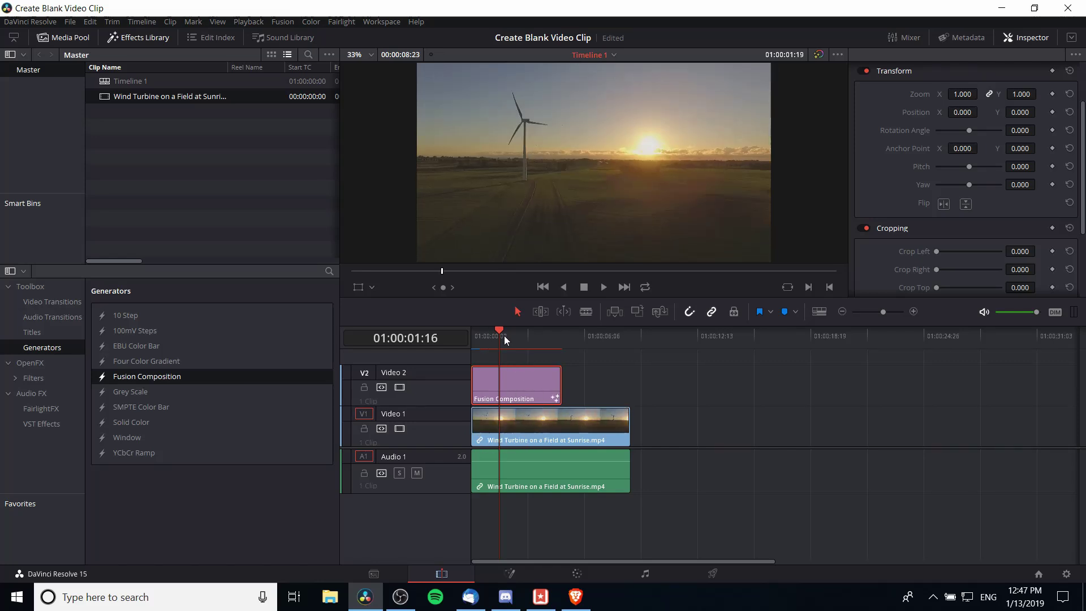